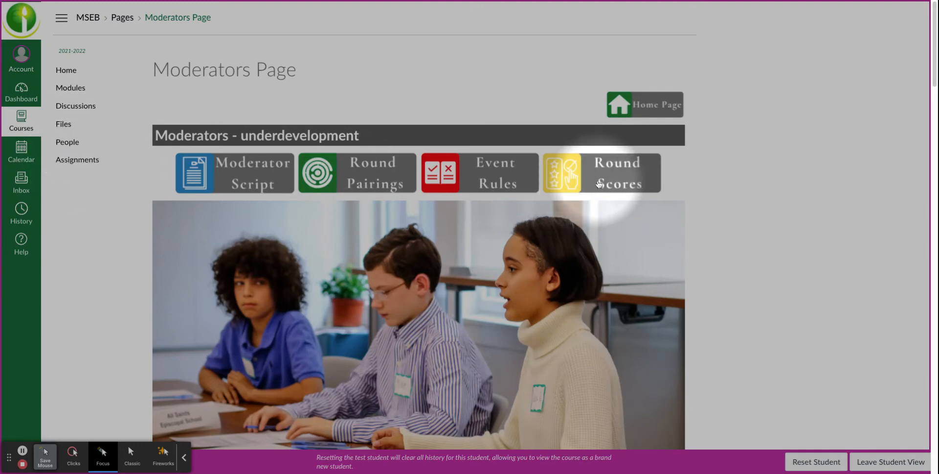
Open the round scores assignments and start the "Sample - Moderator Score Sheet" quiz
left_click(599, 183)
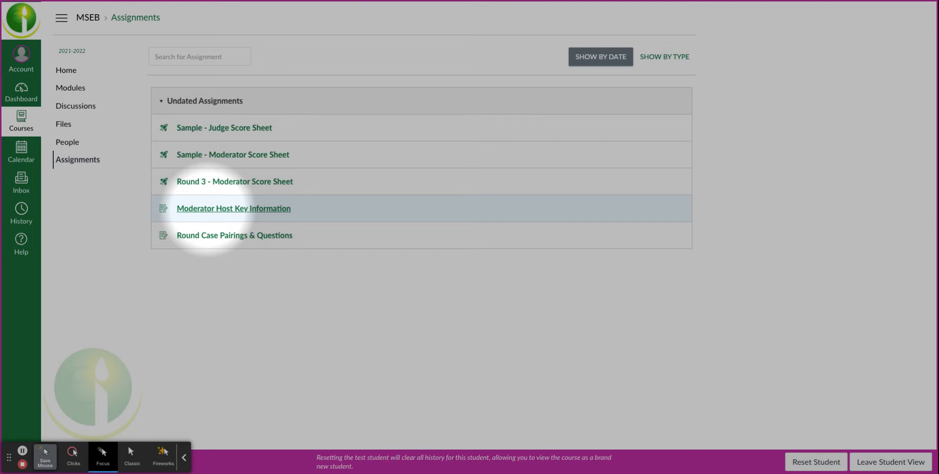
left_click(224, 156)
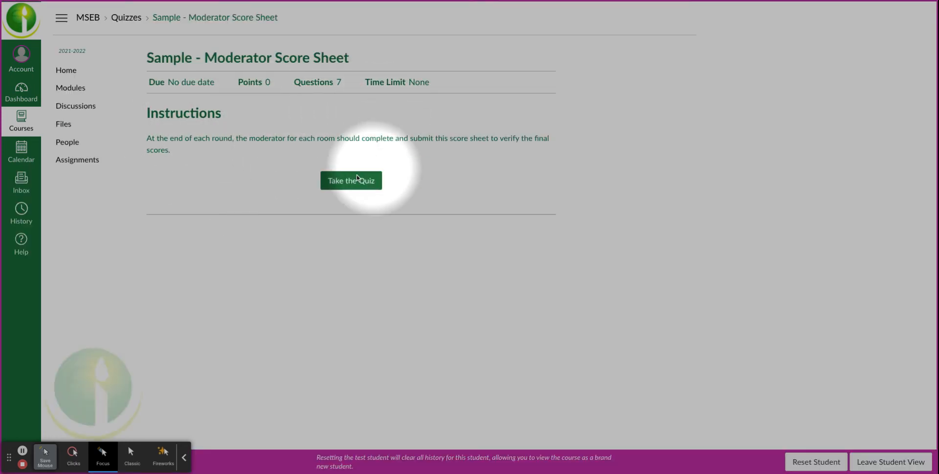
left_click(339, 183)
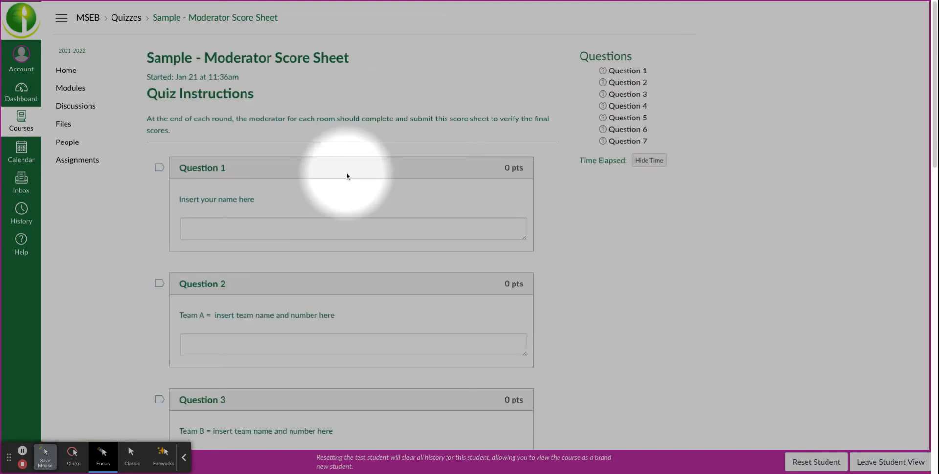
Enter the moderator's full name as the answer to Question 1
scroll(347, 177, "down", 1)
scroll(347, 177, "down", 1)
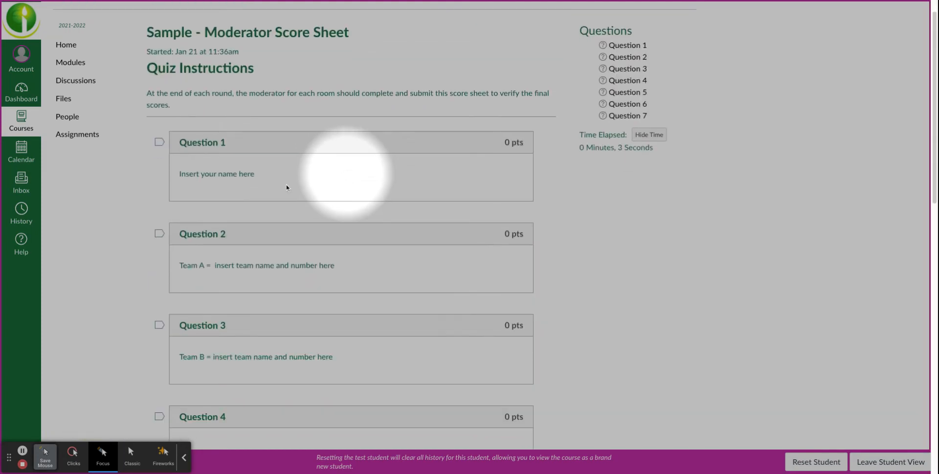
scroll(230, 175, "down", 3)
left_click(227, 178)
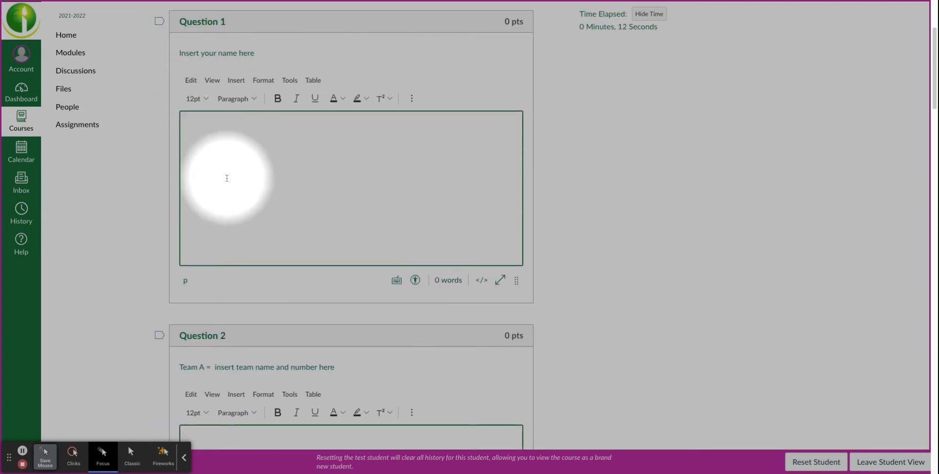
Enter "Kent Place School 1" as the Team A name and number in Question 2
scroll(230, 176, "down", 3)
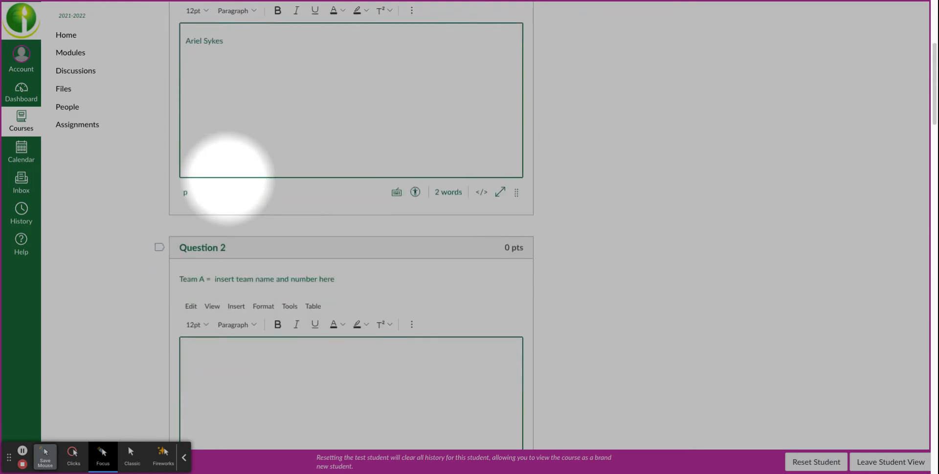
left_click(244, 341)
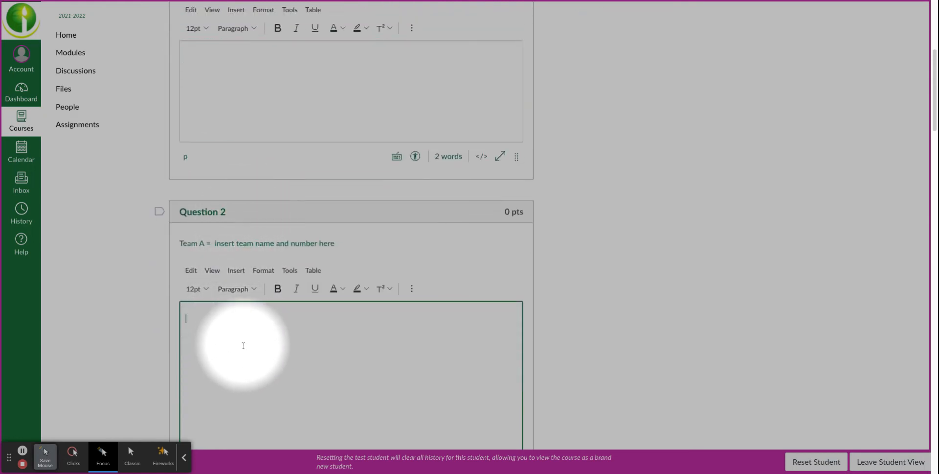
scroll(235, 343, "down", 2)
type("Kent")
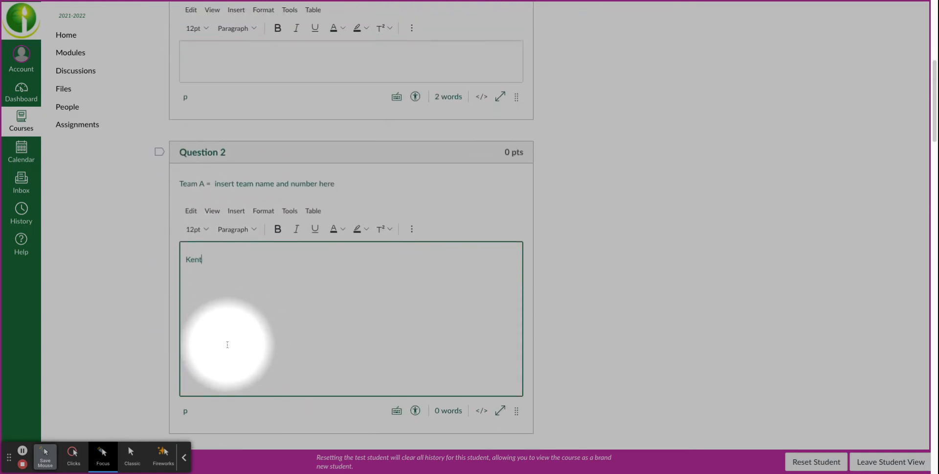
type(" Place School 1")
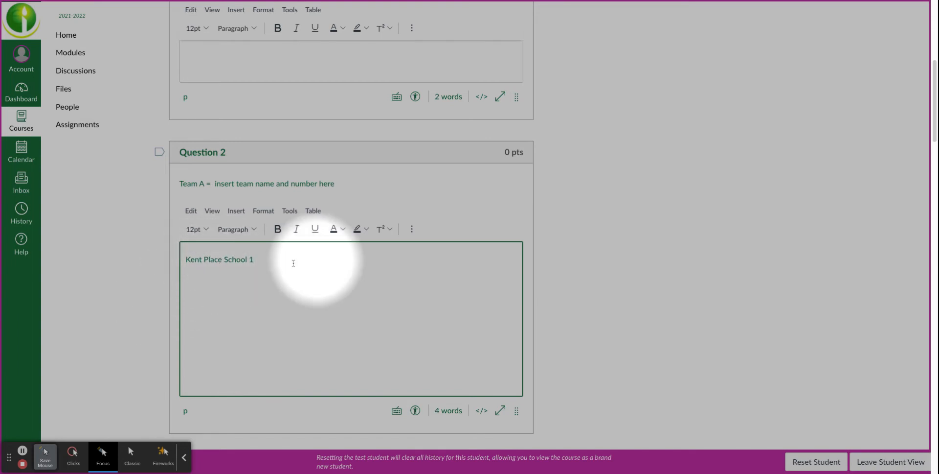
Enter "Far Hills 1" as the Team B name and number in Question 3
scroll(260, 263, "down", 6)
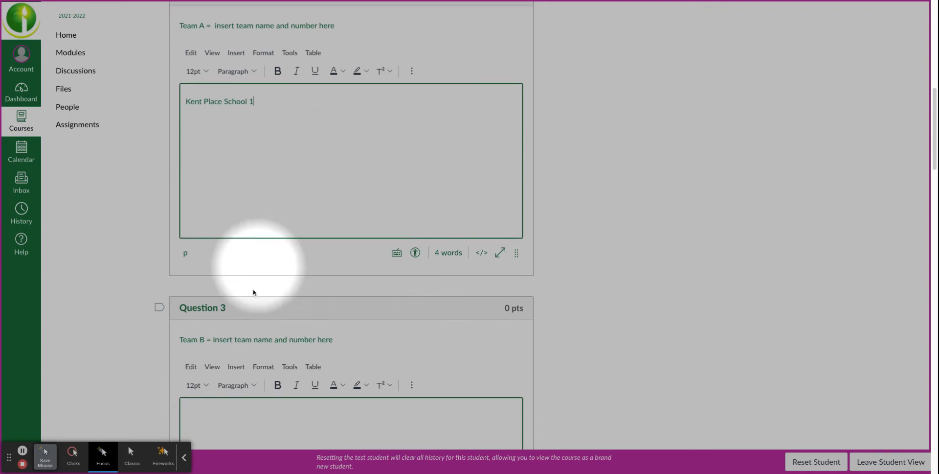
left_click(245, 339)
type("Farr Hi")
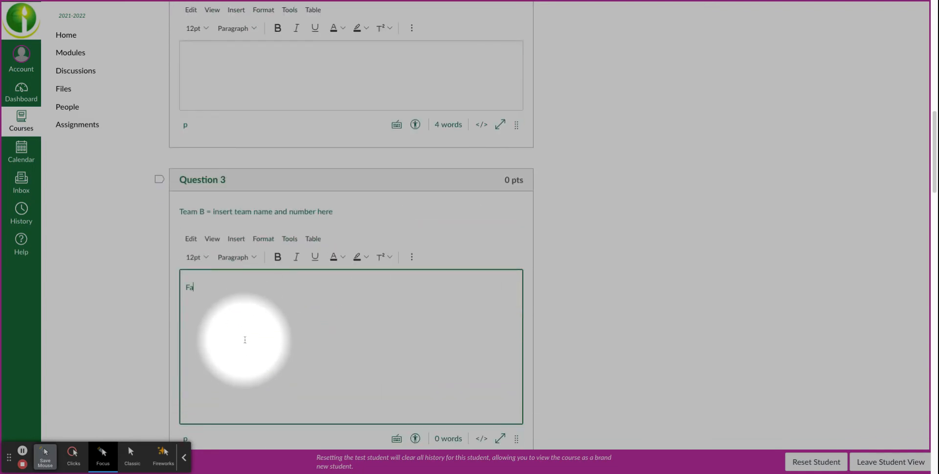
key("BackSpace")
key("BackSpace")
key("BackSpace")
key("BackSpace")
type("Hills 12")
key("BackSpace")
Enter Judge A's full name on the first line of the Question 4 answer
scroll(353, 245, "down", 5)
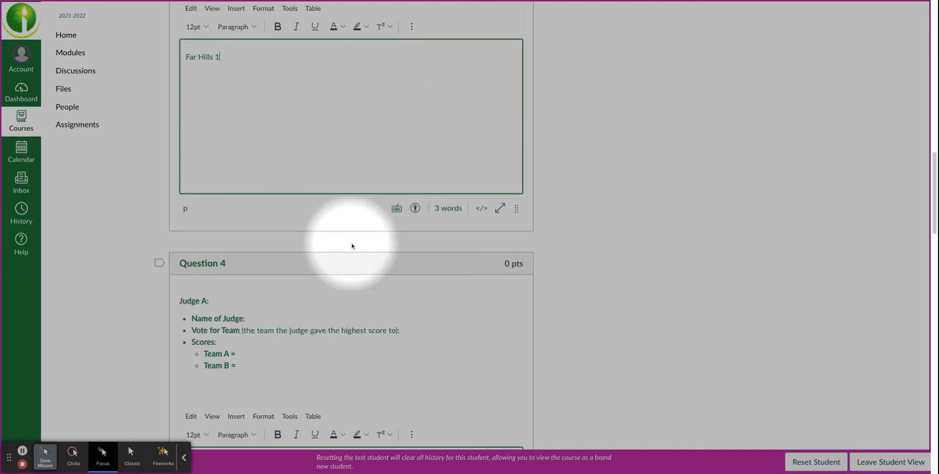
scroll(215, 267, "down", 1)
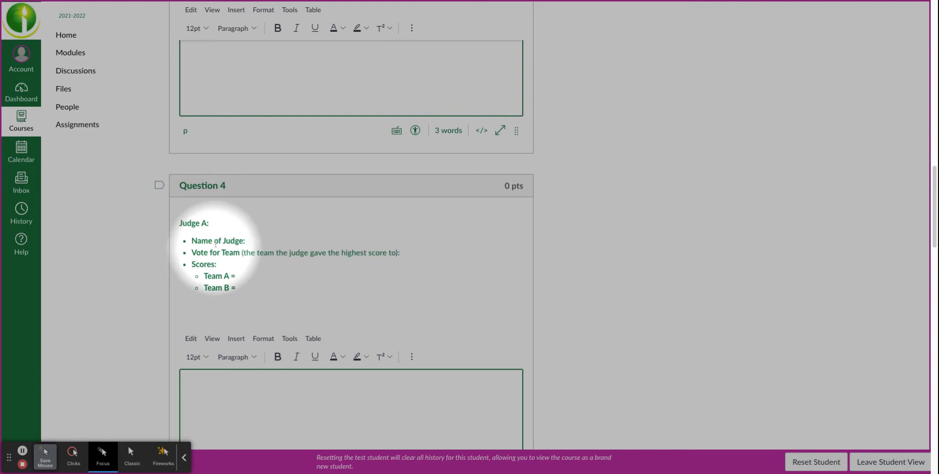
scroll(216, 274, "down", 2)
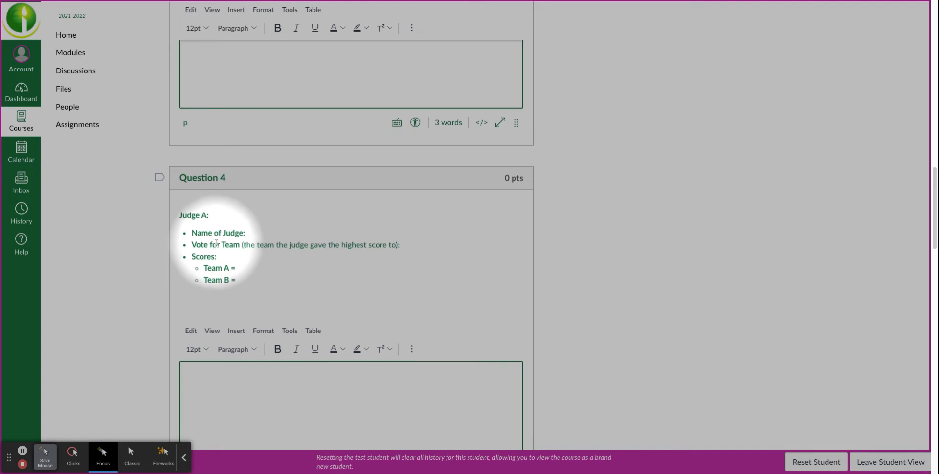
left_click(218, 343)
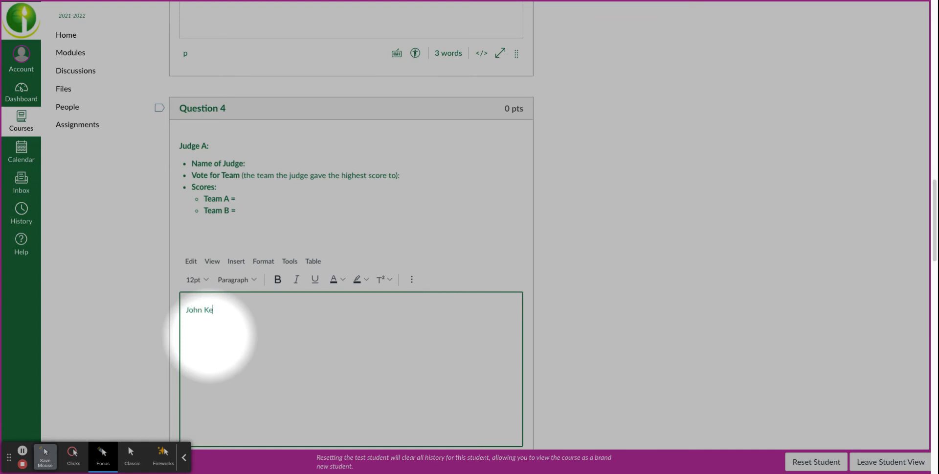
Add Judge A's scores on separate lines below the name: "Team A - 38" and "Team B - 39"
key("Return")
type("Team A")
type(" - 38")
type("Team B -")
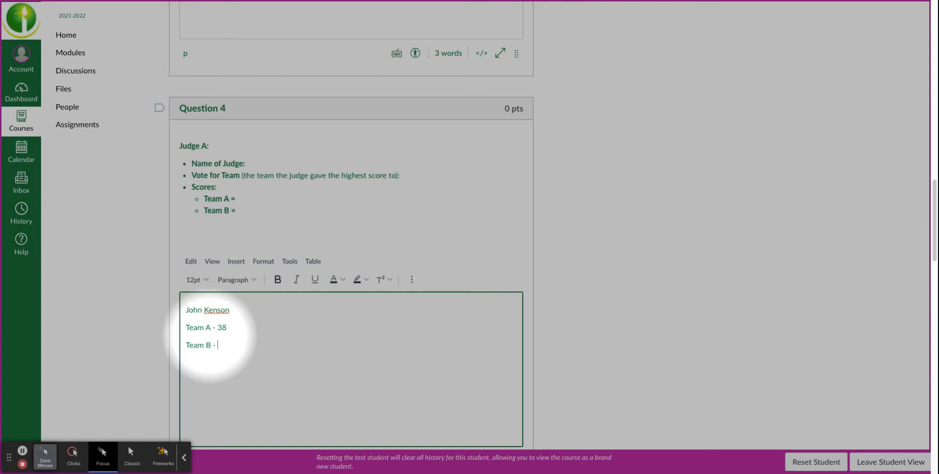
type(" 39Cast")
Add the line "Vote - Team B" below Judge A's scores and check it against the two scores
key("BackSpace")
key("BackSpace")
key("BackSpace")
key("BackSpace")
type("Vote - Team B")
double_click(221, 327)
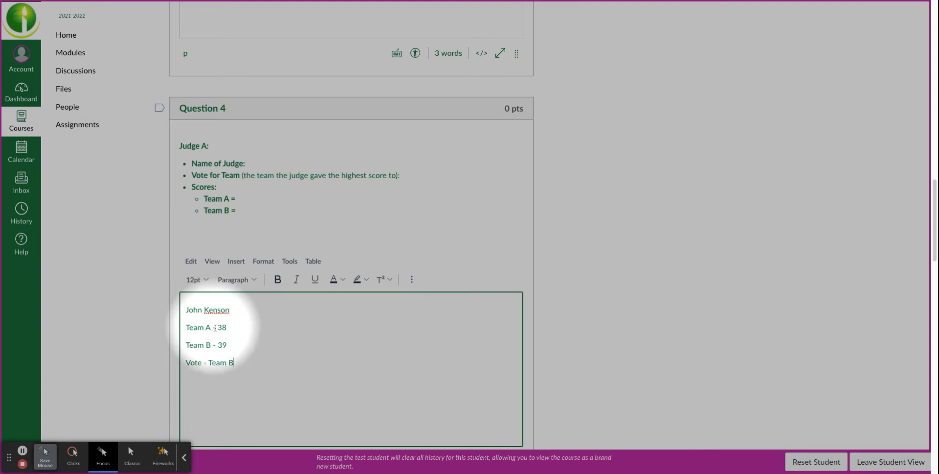
left_click_drag(227, 344, 204, 345)
Enter Judge B's full name on the first line of the Question 5 answer
scroll(220, 341, "down", 5)
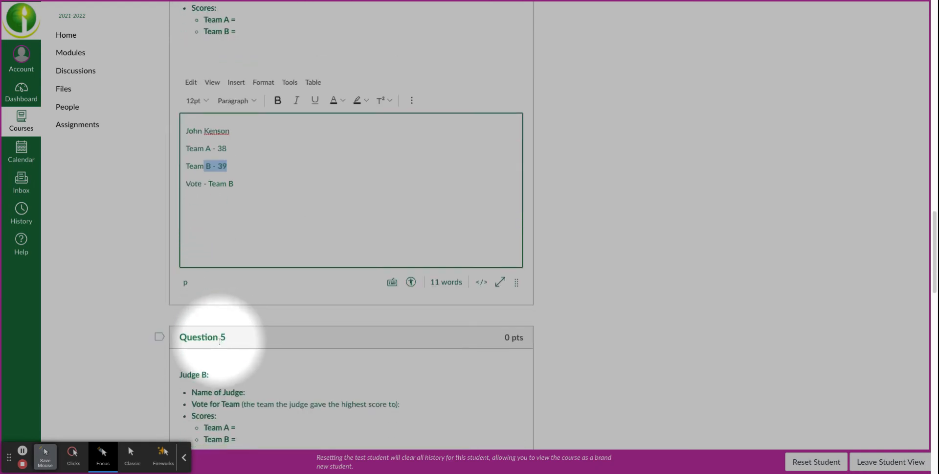
scroll(204, 336, "down", 3)
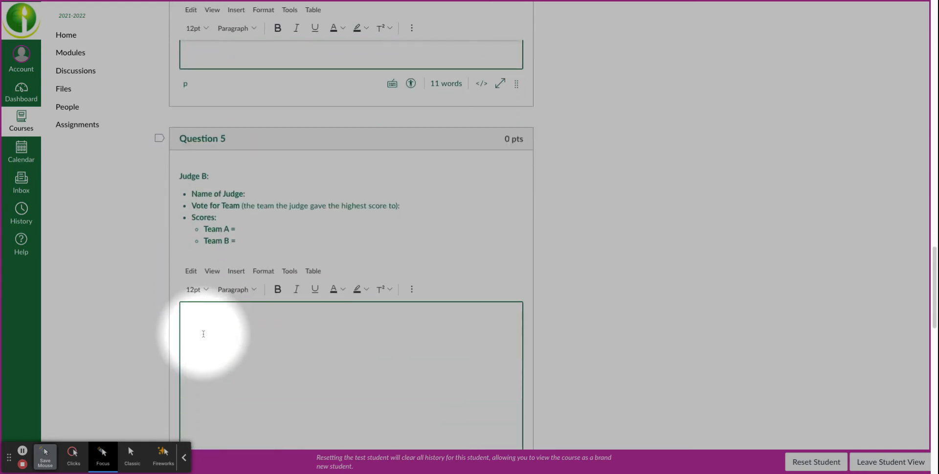
left_click(206, 334)
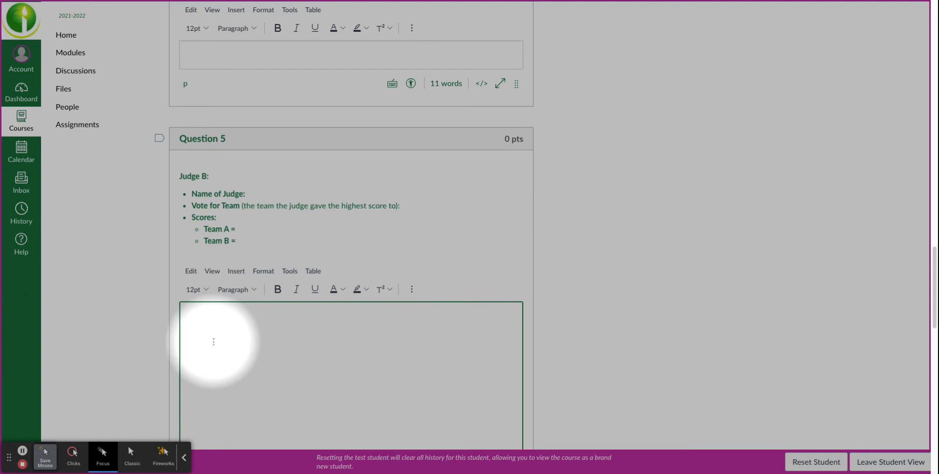
Add Judge B's tied scores on separate lines below the name: "Team A - 40" and "Team B -40"
key("Return")
type("Team A - 40")
key("Return")
type("Team B -")
type("40 ")
type("Vote")
type(": ")
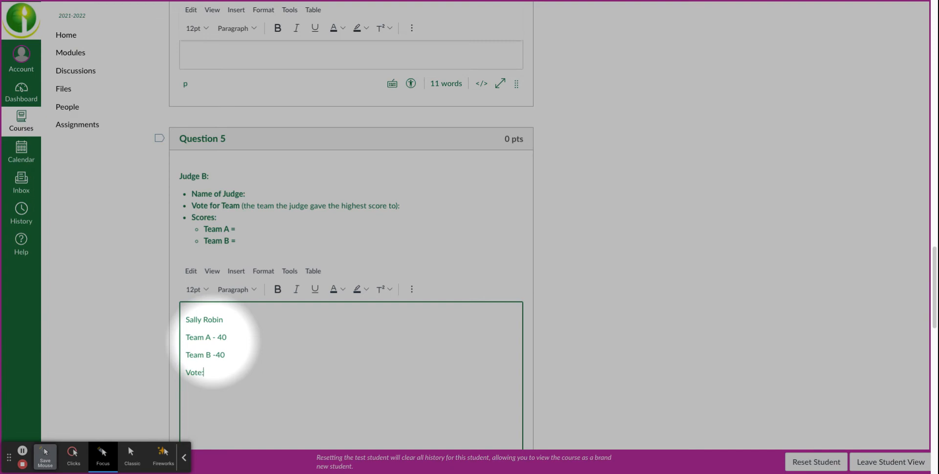
type("0.5 Team A + 0.5 Team B")
Fill in the Question 6 answer with Judge C's full name, the scores "Team A-38" and "Team B- 39", and "Vote - Team B"
scroll(246, 354, "down", 3)
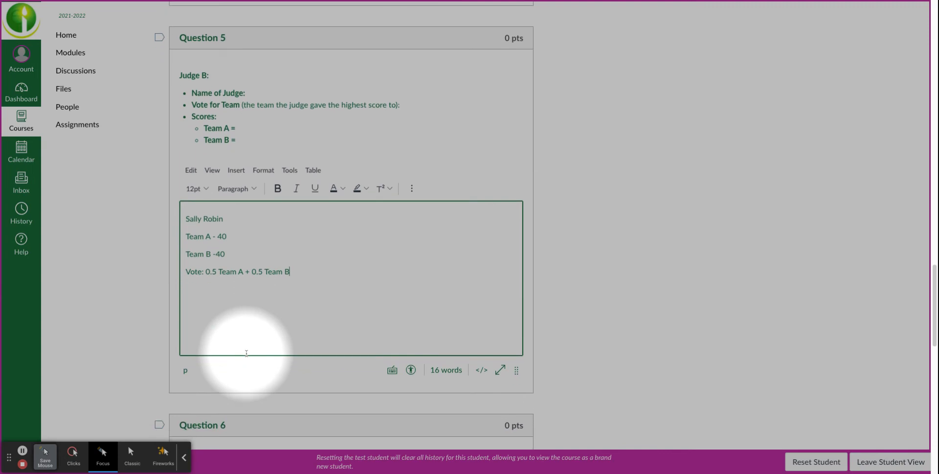
scroll(246, 356, "down", 4)
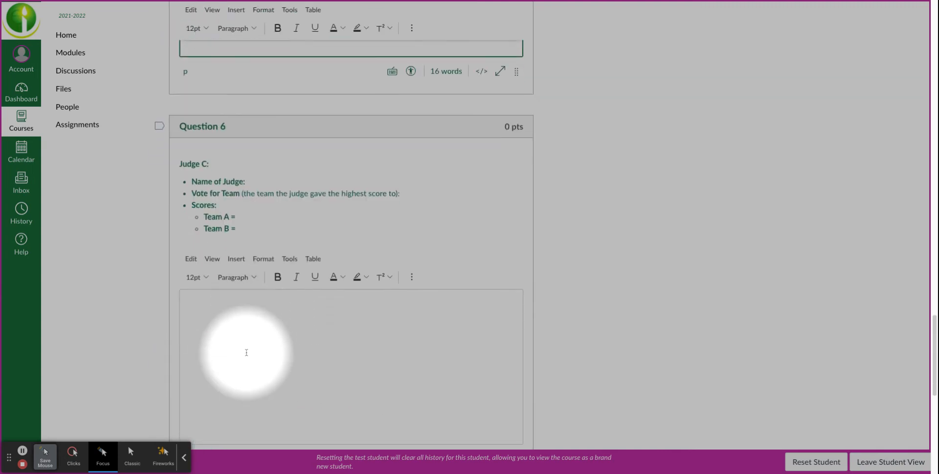
scroll(247, 352, "down", 2)
left_click(243, 256)
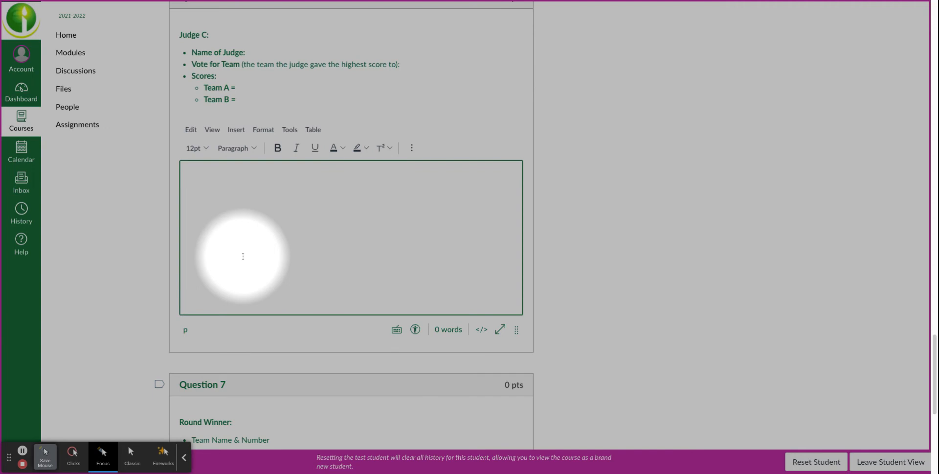
type("eam B- 39")
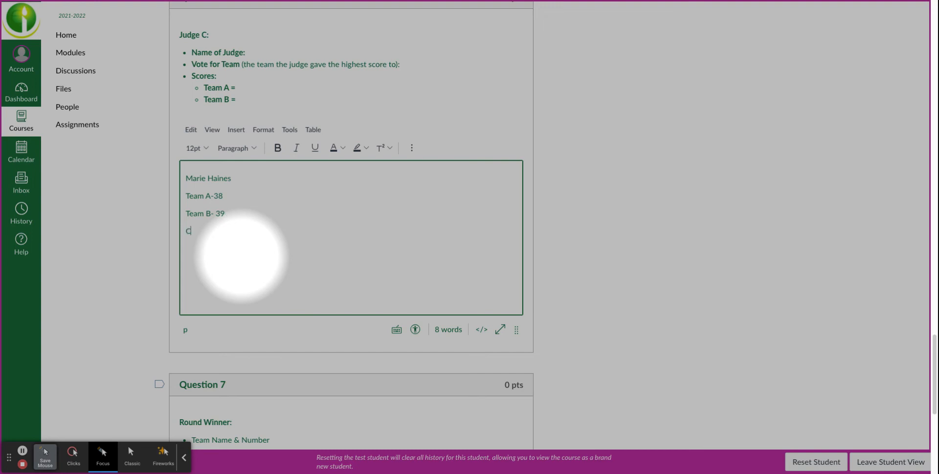
type("ote - Team B")
Review the three judges' votes and enter "Team B - Far Hills 1 with 2.5 votes" as the round winner in Question 7
scroll(241, 247, "up", 1)
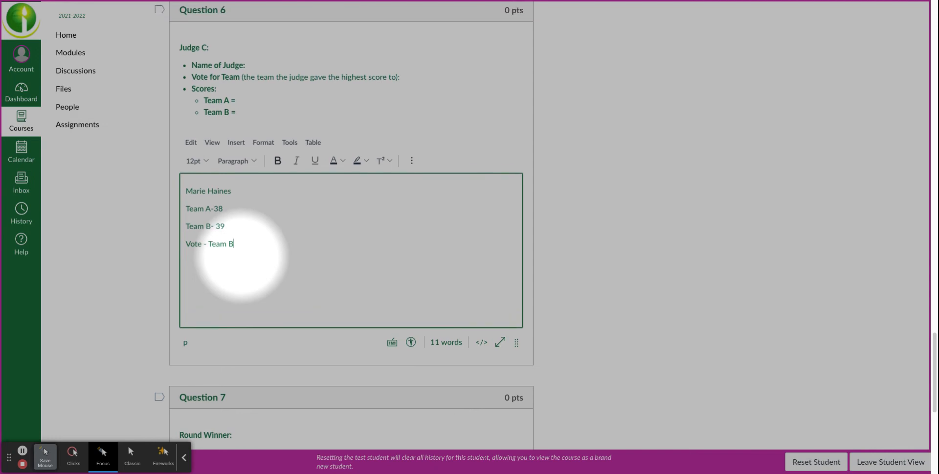
scroll(260, 251, "down", 3)
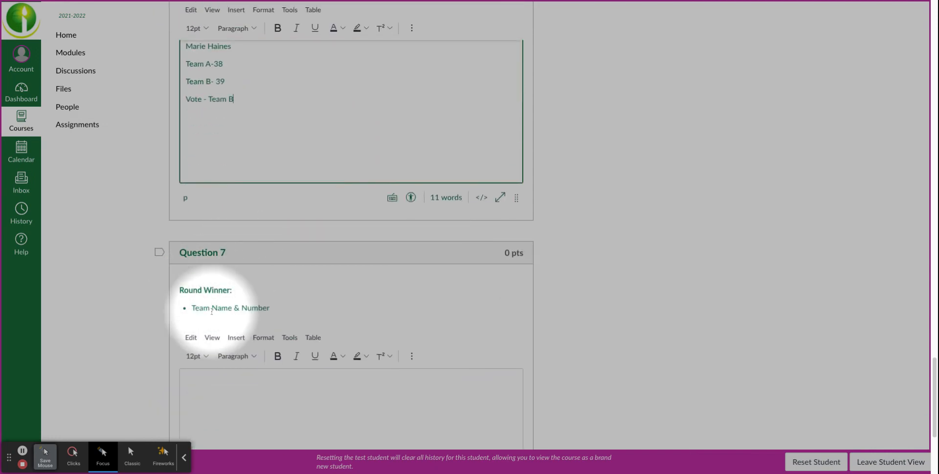
scroll(212, 311, "up", 1)
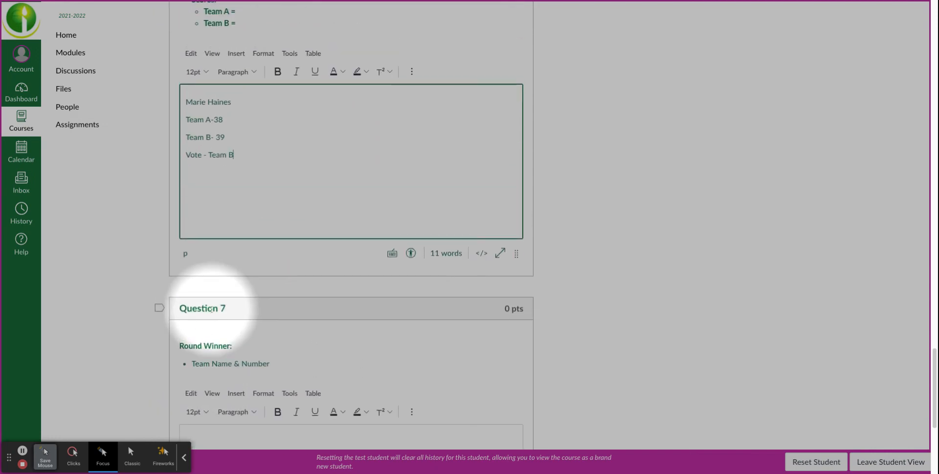
scroll(212, 303, "up", 2)
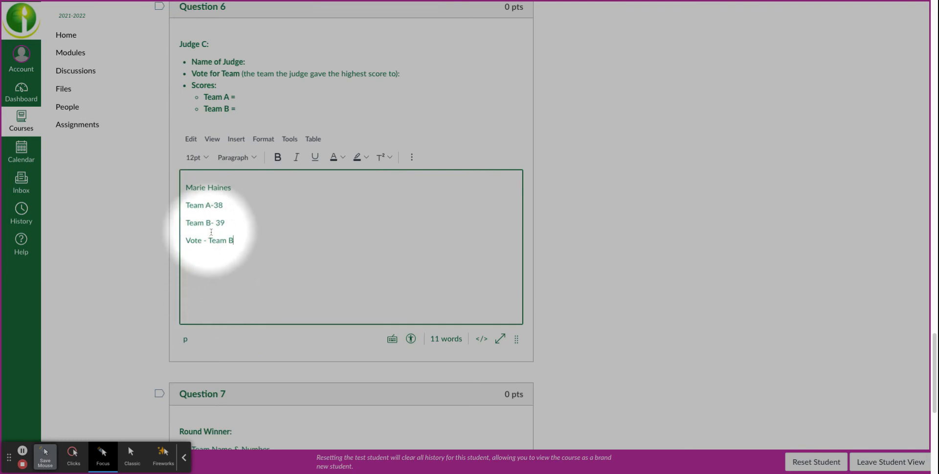
scroll(215, 241, "up", 8)
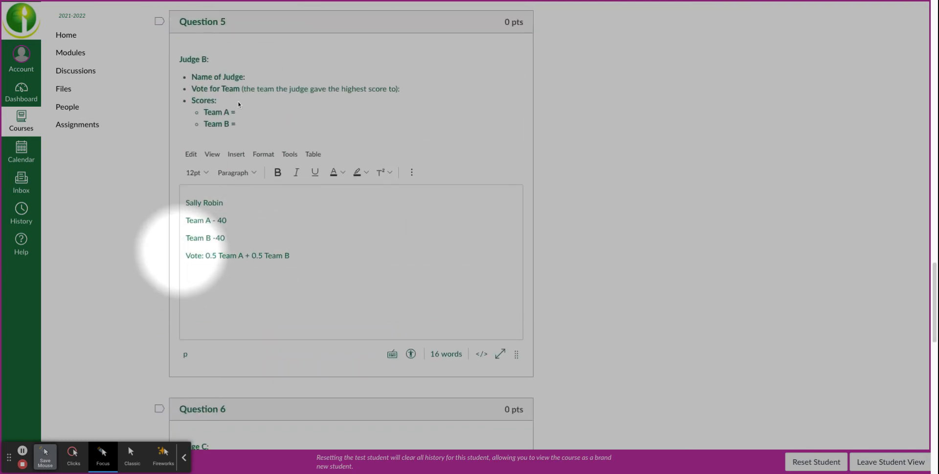
scroll(232, 123, "up", 8)
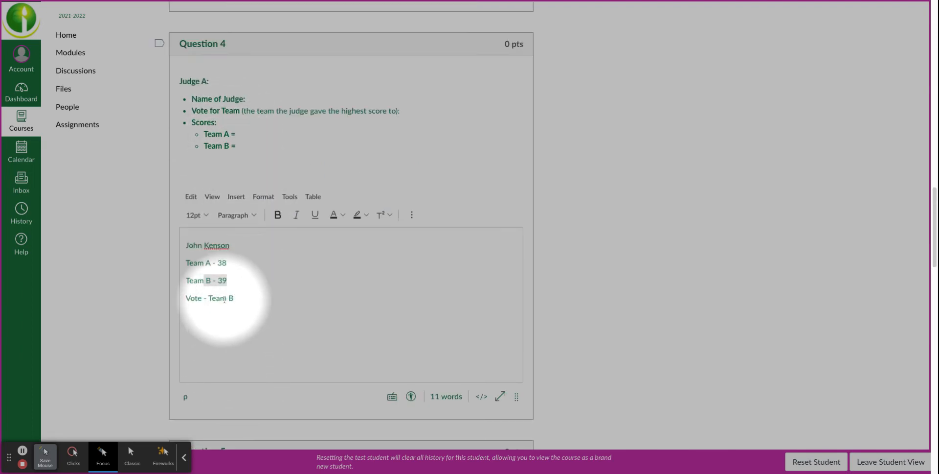
scroll(224, 299, "down", 20)
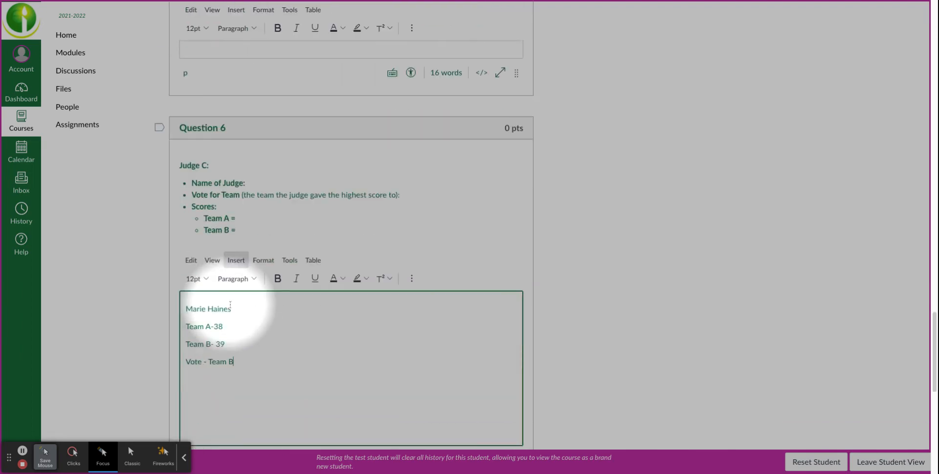
left_click(236, 274)
type("T")
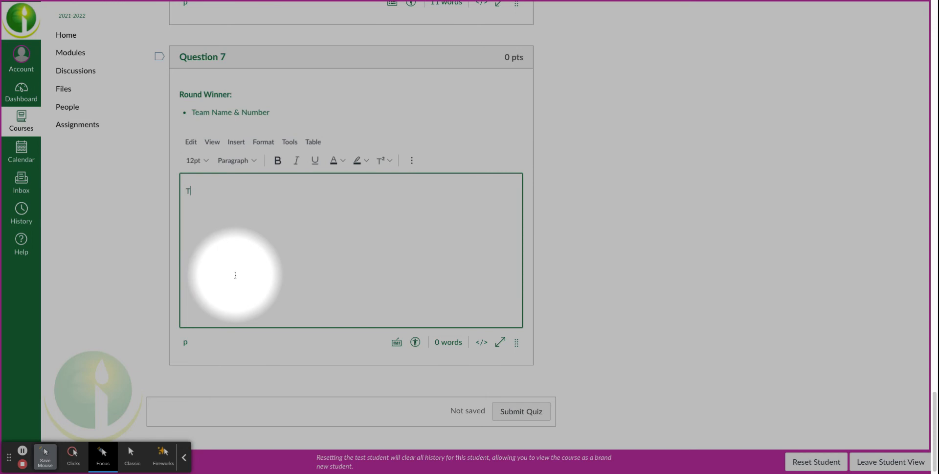
type("eam B - Far")
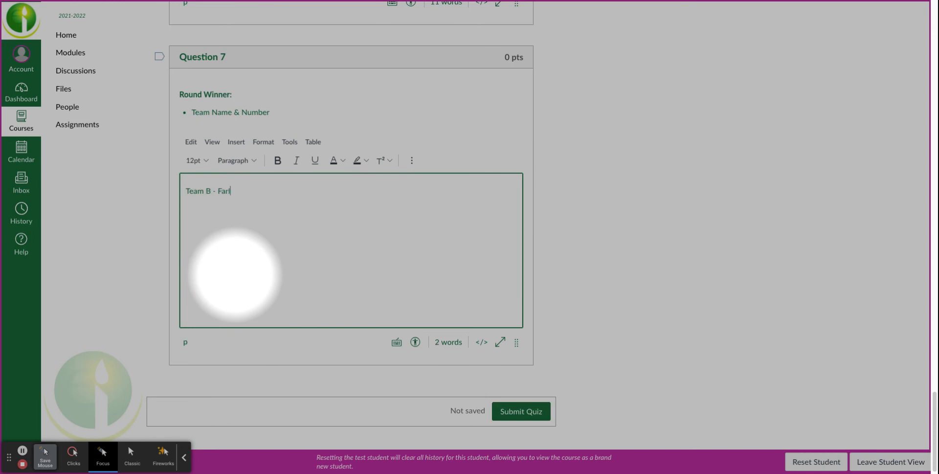
type(" Hills 1 with 2.5 votes")
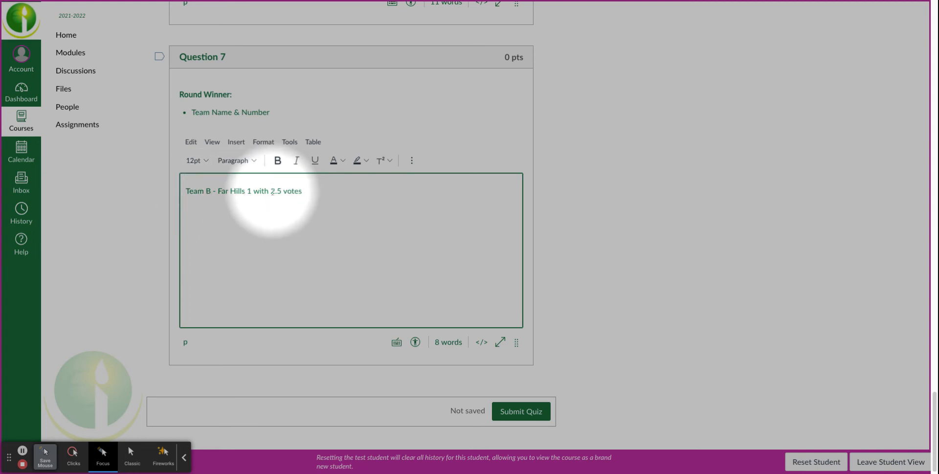
Review the three judges' scores and votes in Questions 4 to 6 against the round winner answer in Question 7
scroll(298, 190, "up", 7)
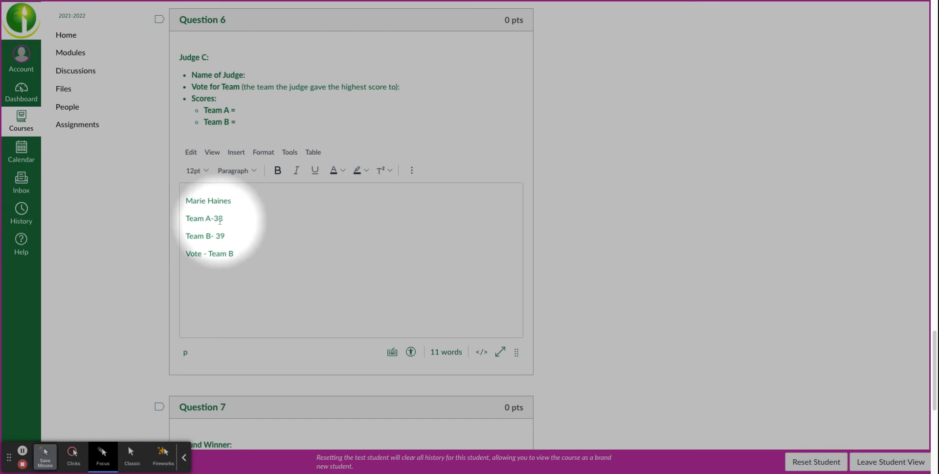
scroll(232, 264, "up", 3)
scroll(233, 265, "up", 5)
scroll(233, 262, "up", 3)
scroll(236, 252, "up", 4)
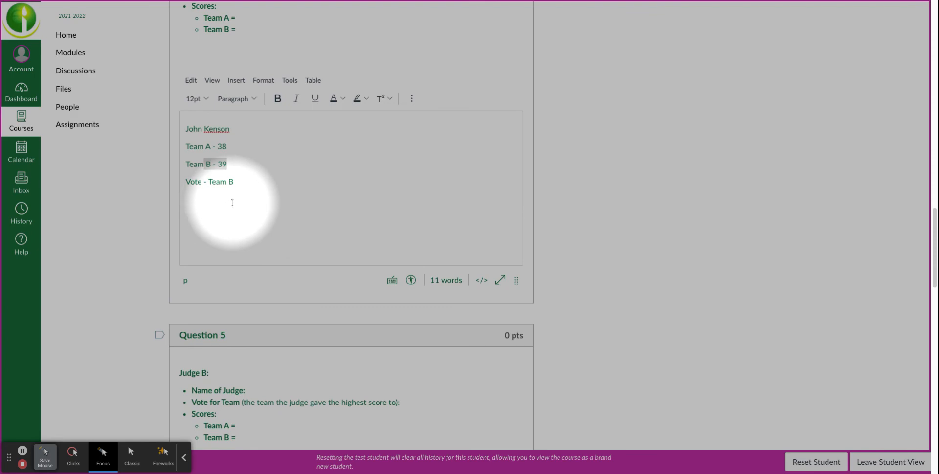
scroll(232, 202, "down", 4)
scroll(232, 206, "down", 2)
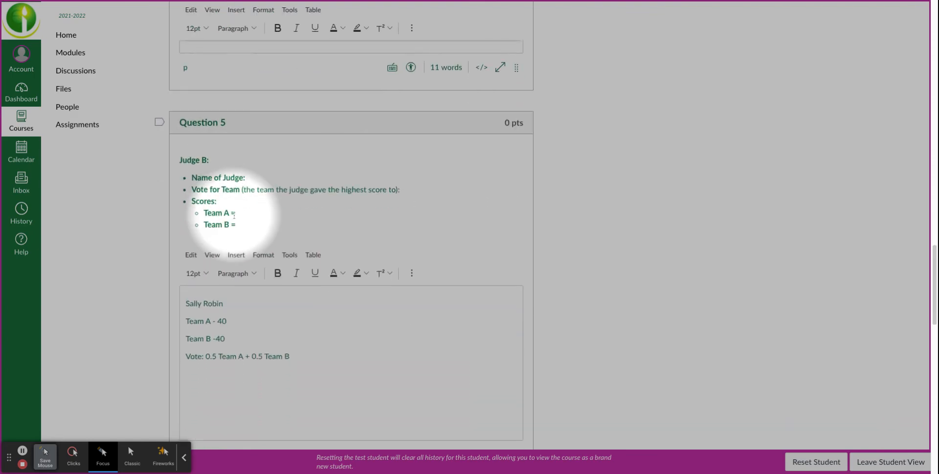
scroll(234, 216, "down", 3)
scroll(245, 241, "down", 15)
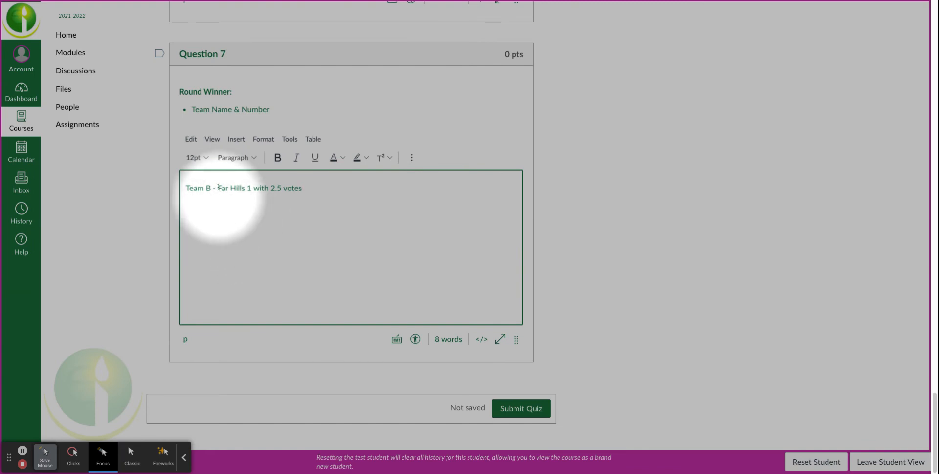
Highlight the winning team's name and number "Far Hills 1" in the Question 7 answer and submit the quiz
mouse_move(236, 188)
left_mouse_down()
mouse_move(216, 188)
mouse_move(252, 187)
left_mouse_up()
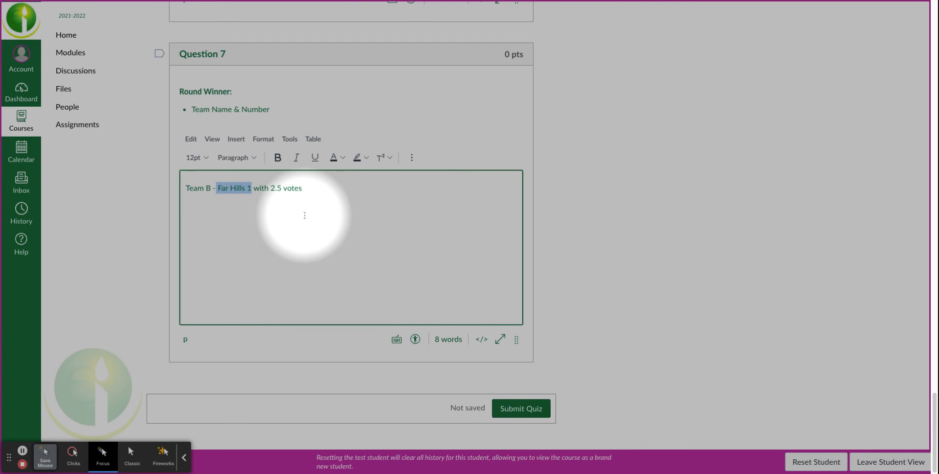
scroll(325, 224, "up", 1)
scroll(326, 224, "up", 1)
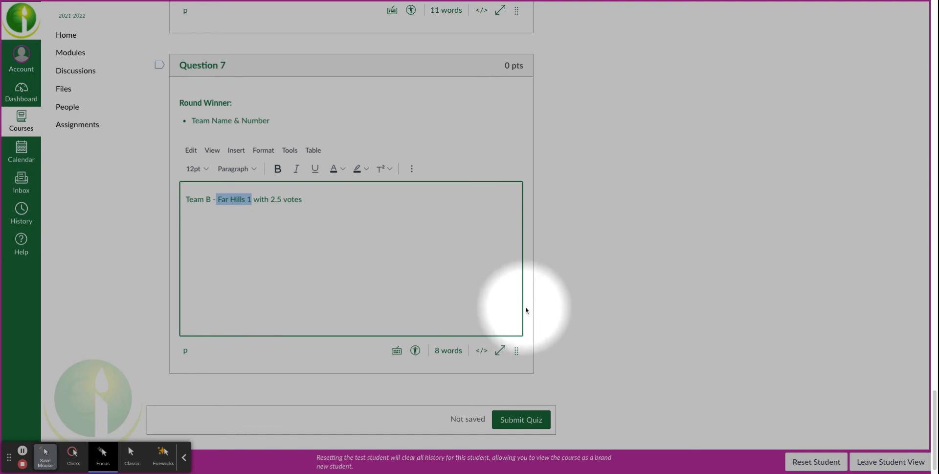
left_click(530, 422)
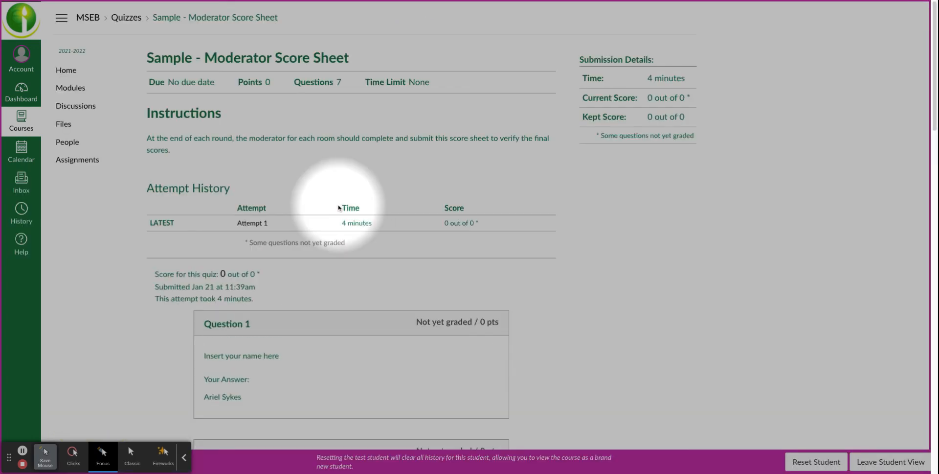
Review the submitted answers for all questions of the Sample - Moderator Score Sheet
scroll(343, 209, "down", 3)
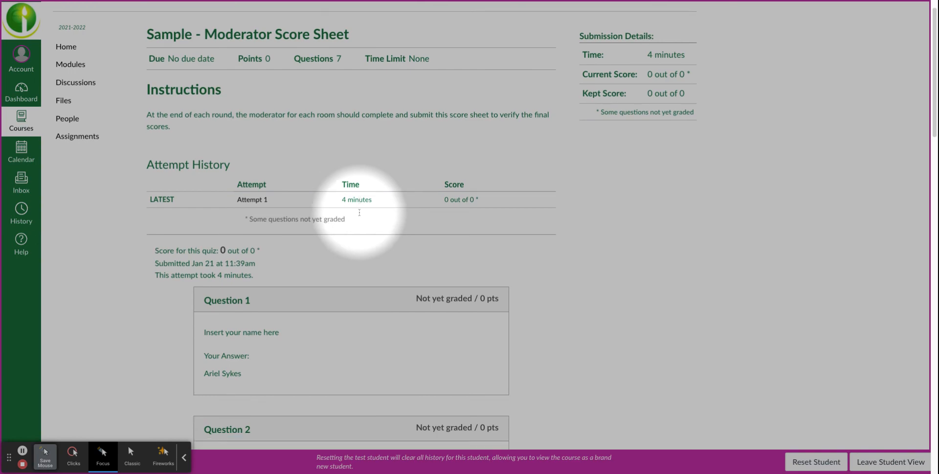
scroll(359, 213, "down", 12)
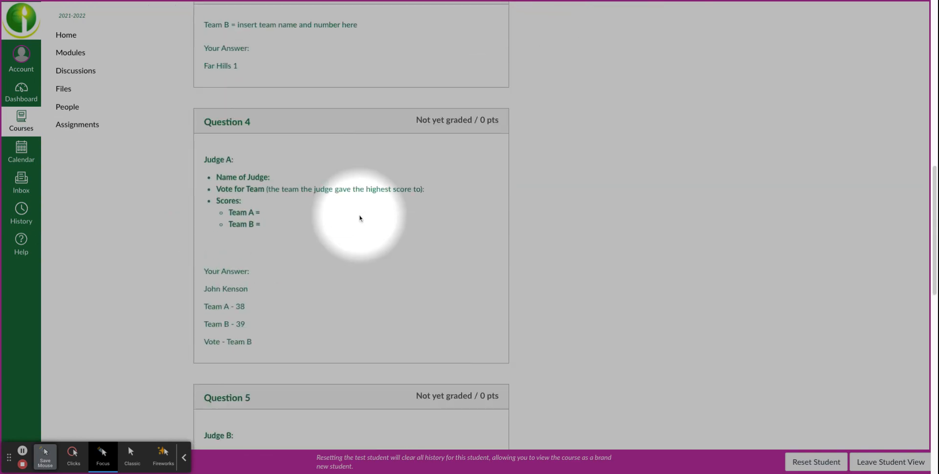
scroll(359, 218, "down", 12)
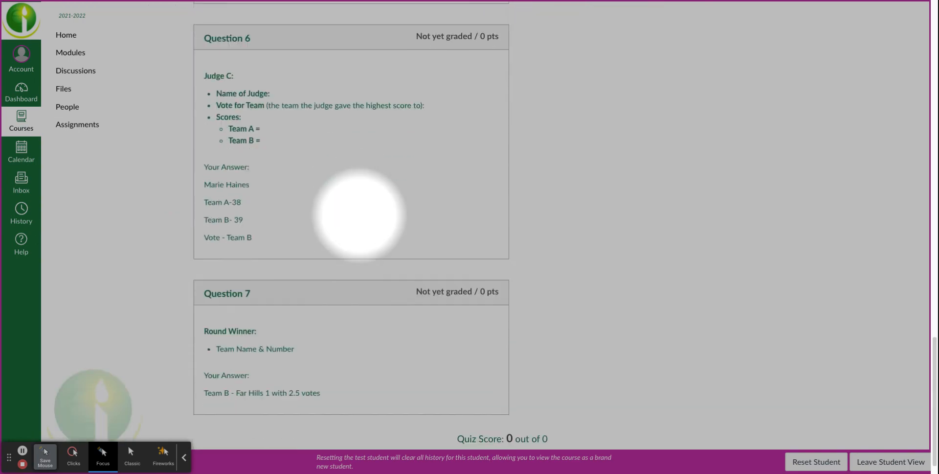
scroll(293, 377, "up", 20)
scroll(291, 377, "up", 5)
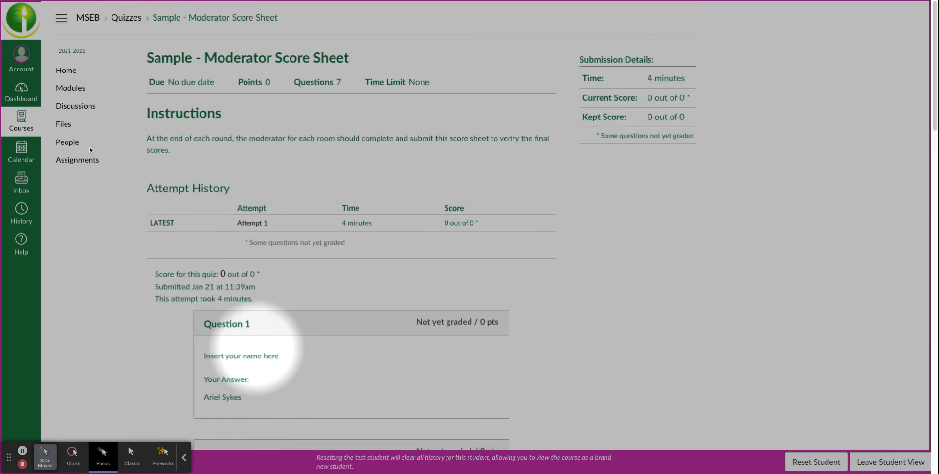
View the MSEB Help Desk page from the course home page and the course's list of assignments
left_click(64, 73)
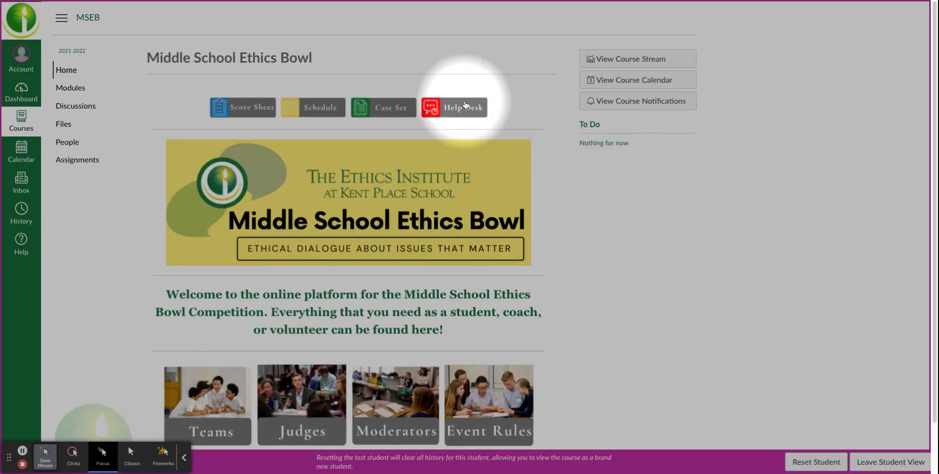
left_click(466, 105)
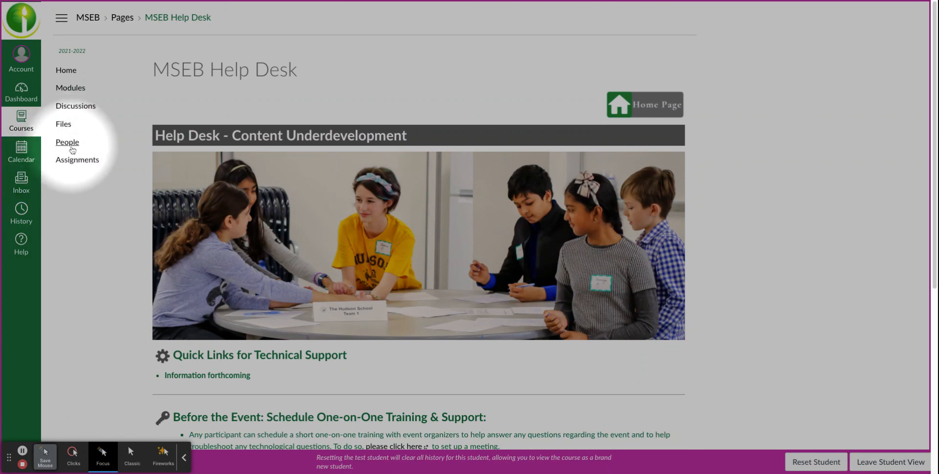
left_click(73, 161)
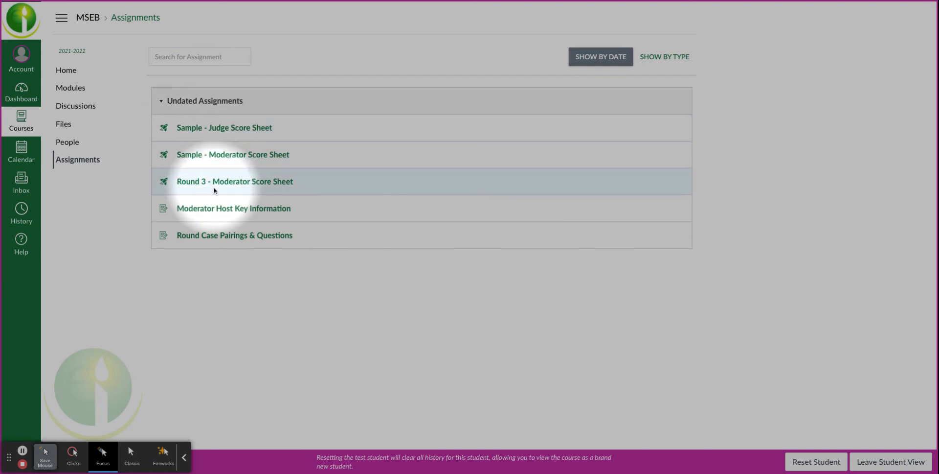
Find the Materials for Moderators section among the course modules and open the Moderators Page
left_click(73, 88)
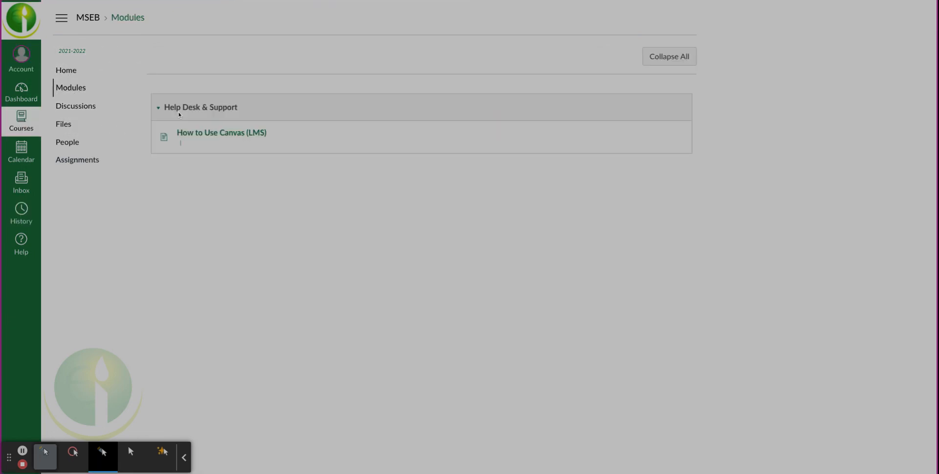
scroll(428, 341, "down", 1)
scroll(430, 341, "down", 20)
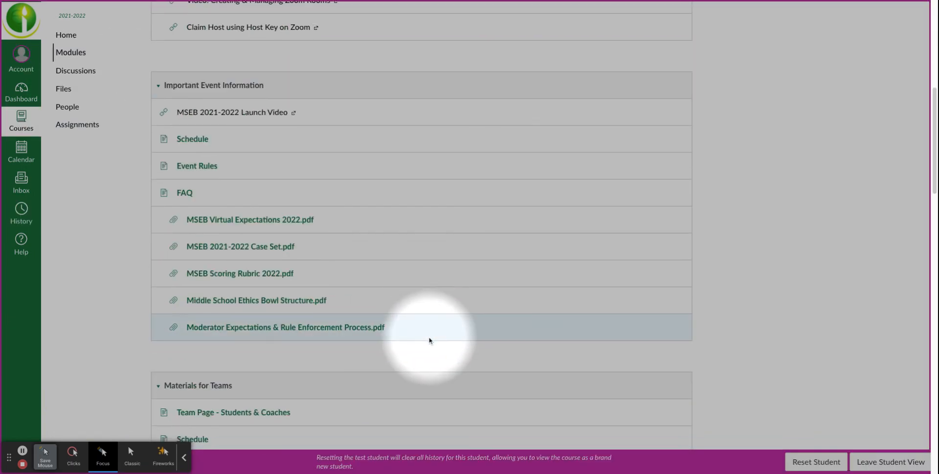
scroll(429, 340, "down", 6)
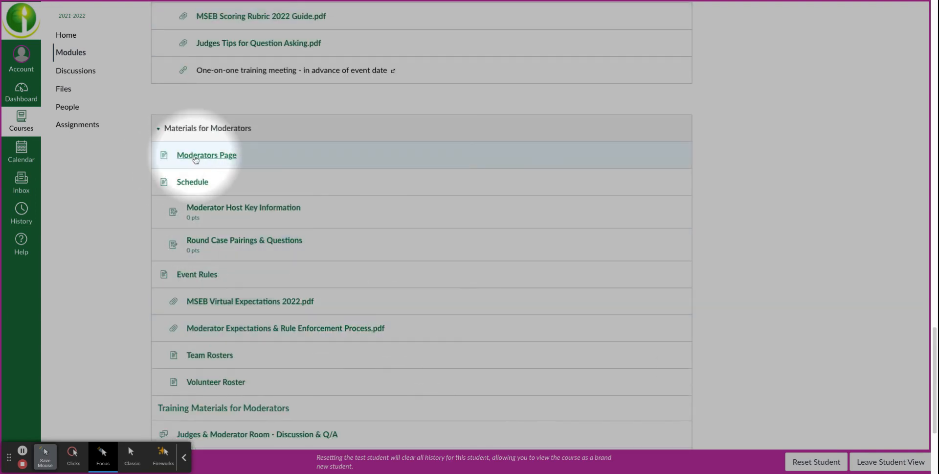
left_click(196, 156)
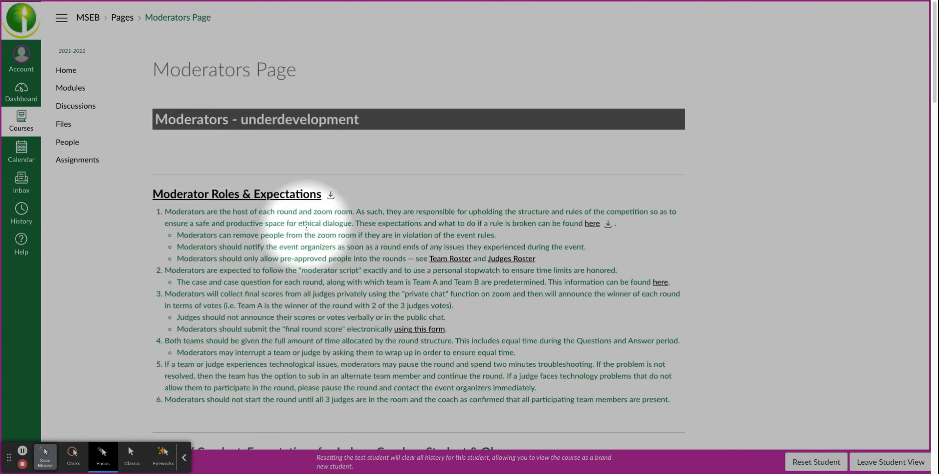
Read the moderator roles and expectations and the rules of conduct on the Moderators Page
scroll(305, 227, "down", 4)
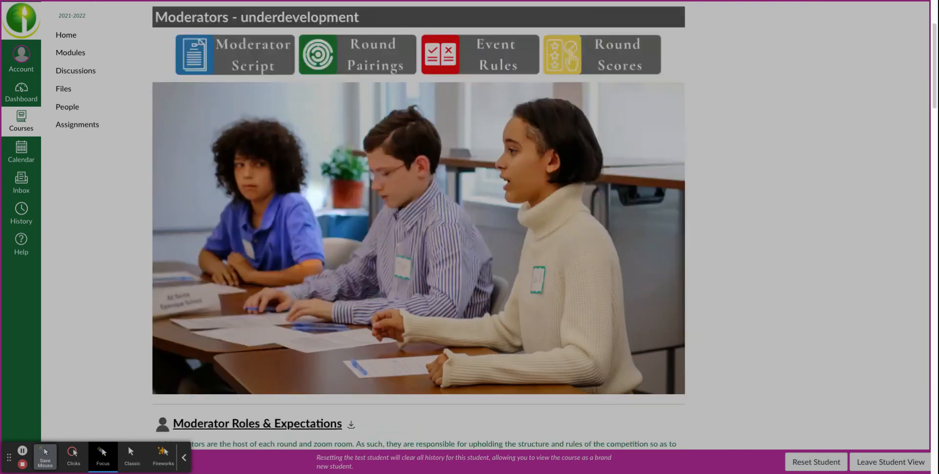
scroll(274, 220, "down", 2)
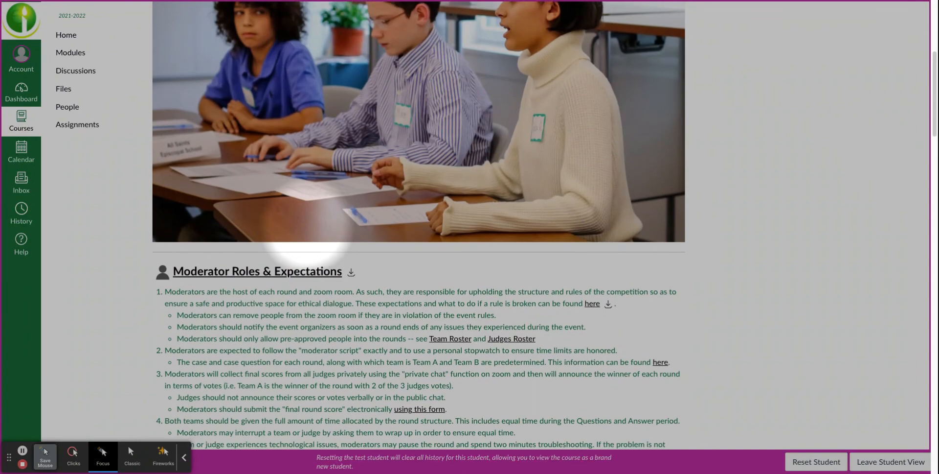
scroll(308, 235, "down", 5)
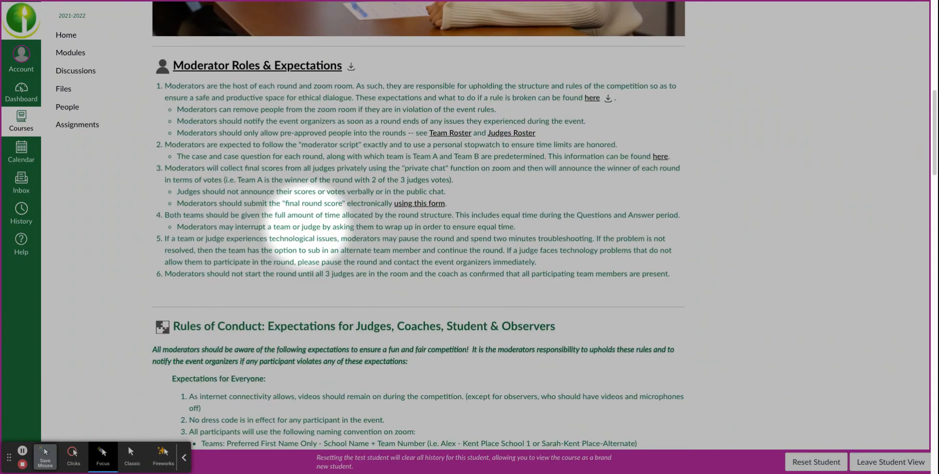
scroll(306, 227, "down", 9)
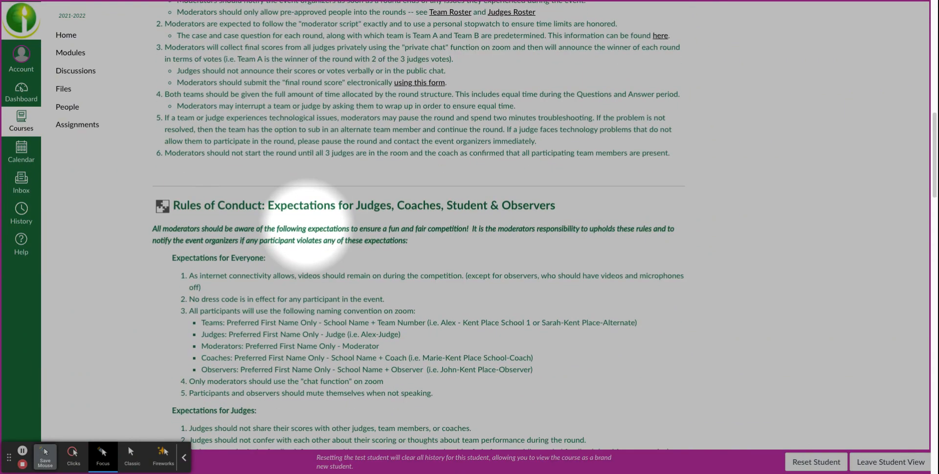
scroll(307, 216, "down", 9)
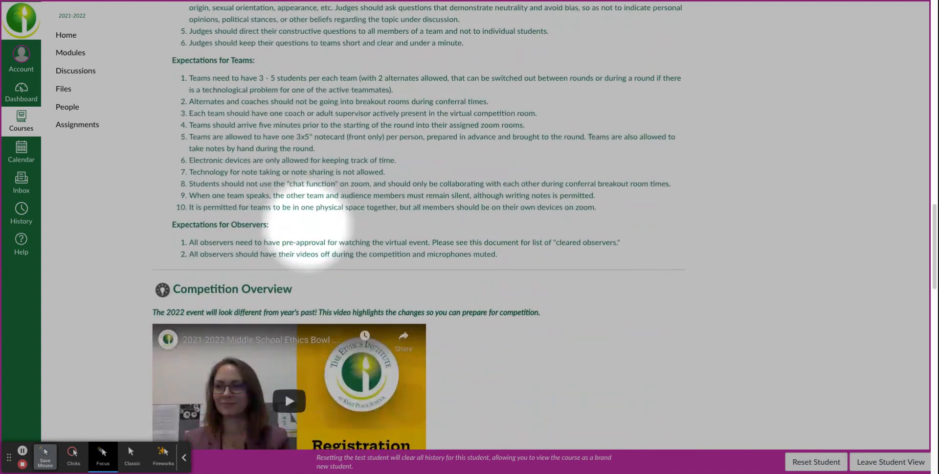